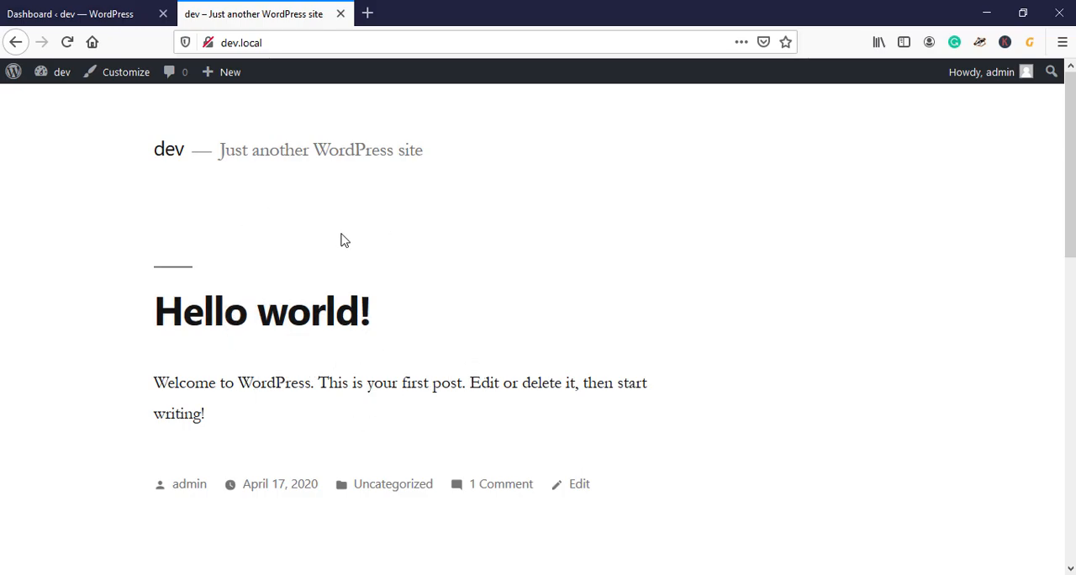
Step: Look over the site's front page with its current theme
{"action": "scroll", "coordinate": [371, 252], "scroll_direction": "down", "scroll_amount": 1}
{"action": "scroll", "coordinate": [370, 269], "scroll_direction": "down", "scroll_amount": 3}
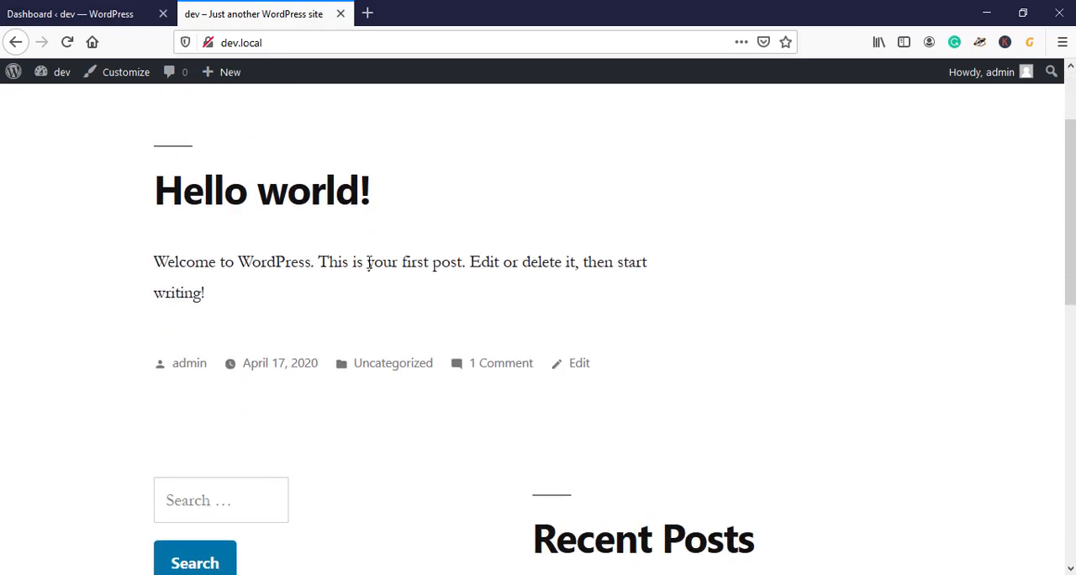
{"action": "scroll", "coordinate": [567, 86], "scroll_direction": "up", "scroll_amount": 4}
Step: Open the theme upload form in the WordPress admin area for adding a new theme
{"action": "left_click", "coordinate": [65, 7]}
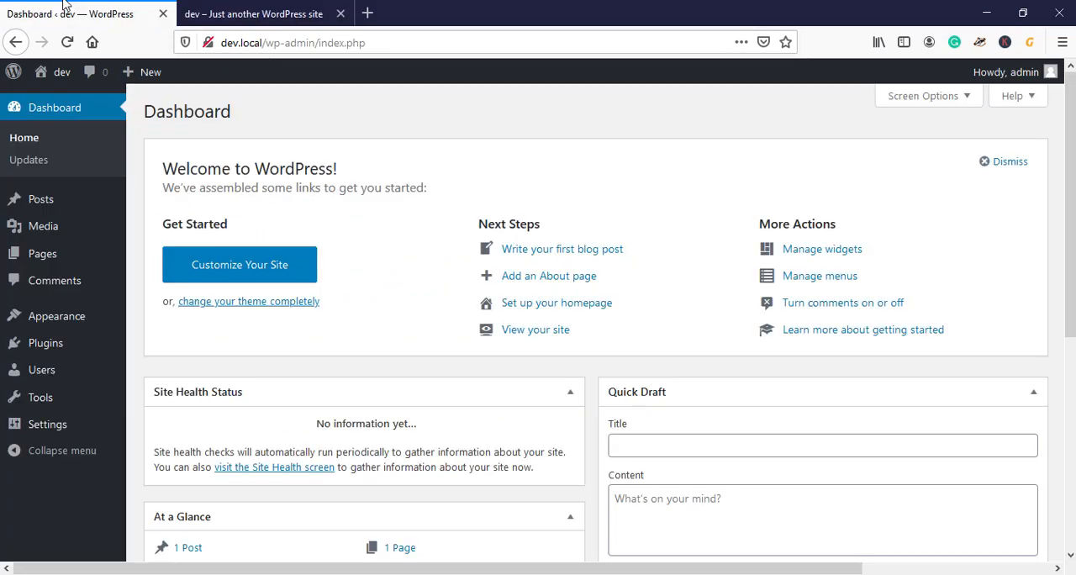
{"action": "mouse_move", "coordinate": [64, 333]}
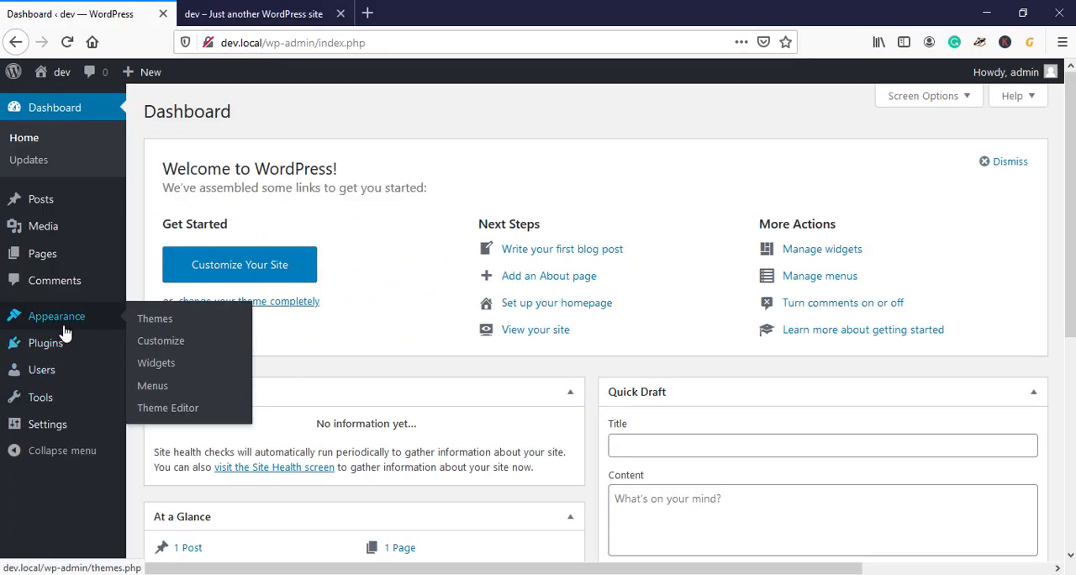
{"action": "left_click", "coordinate": [156, 320]}
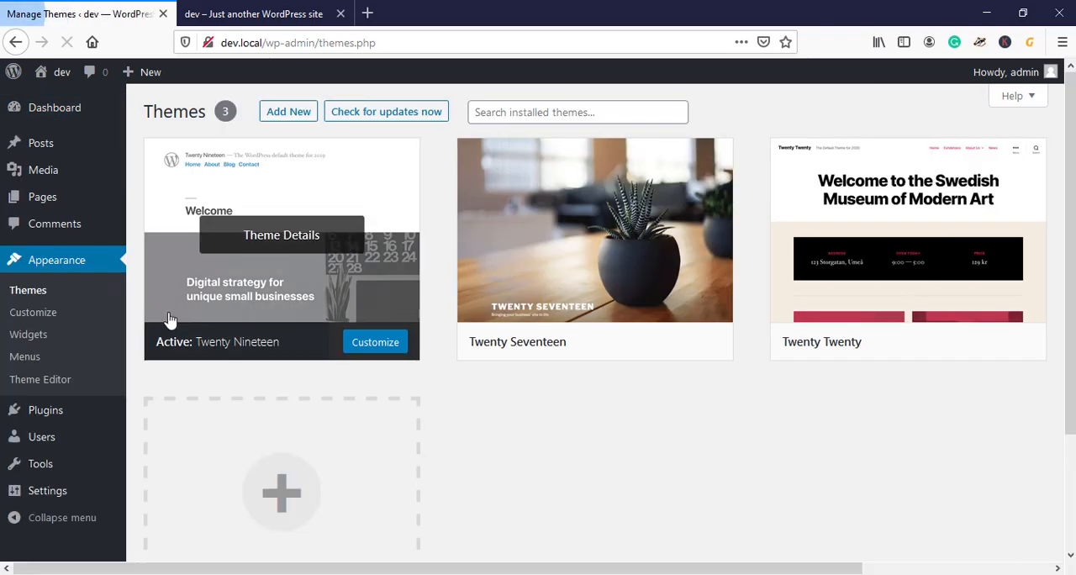
{"action": "left_click", "coordinate": [273, 114]}
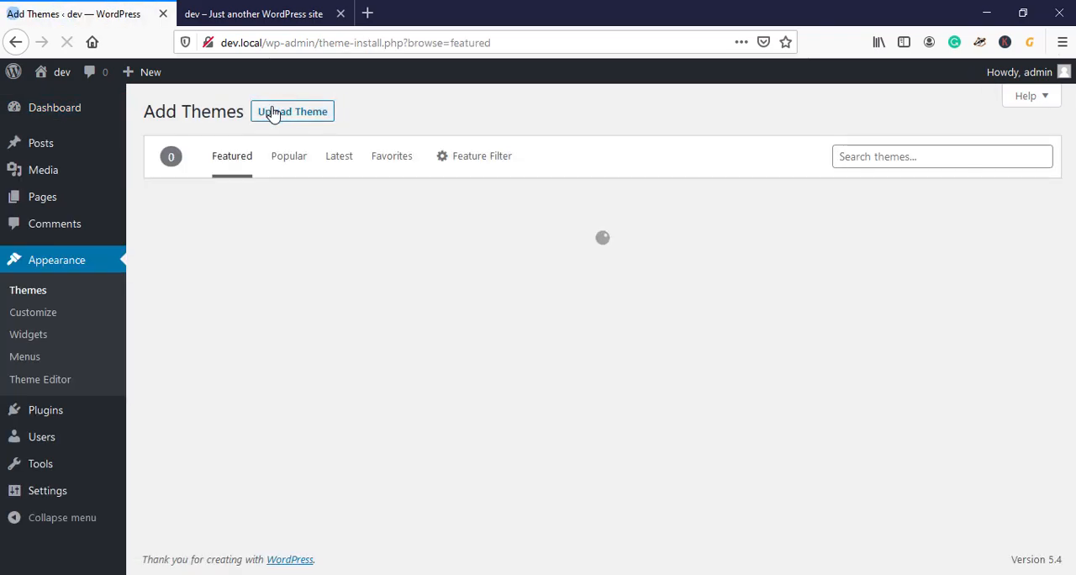
{"action": "left_click", "coordinate": [313, 123]}
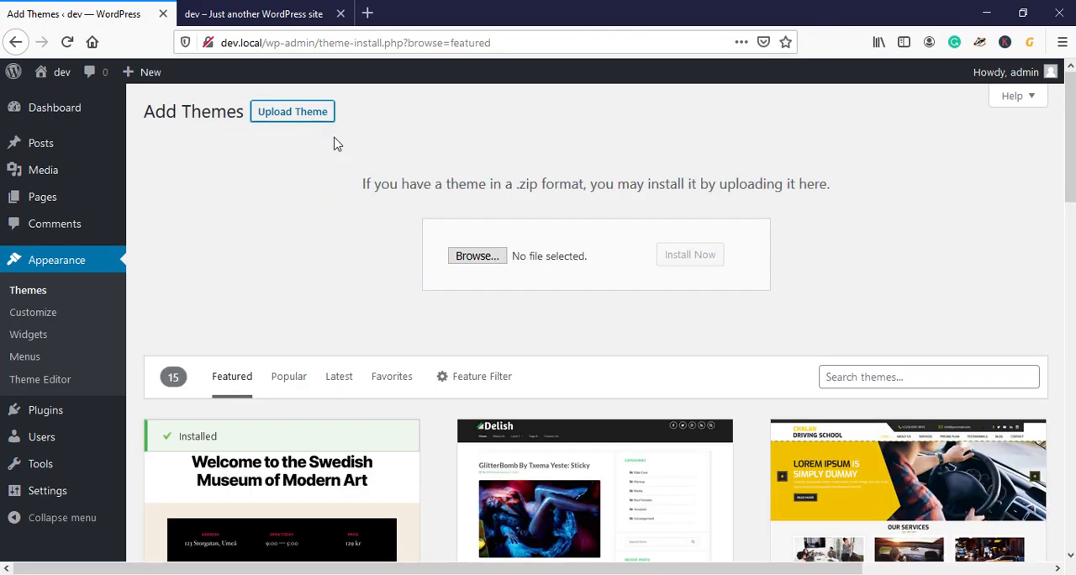
Step: Upload and install the theme file mts_socialme.zip from the premium themes folder, and activate it
{"action": "left_click", "coordinate": [495, 260]}
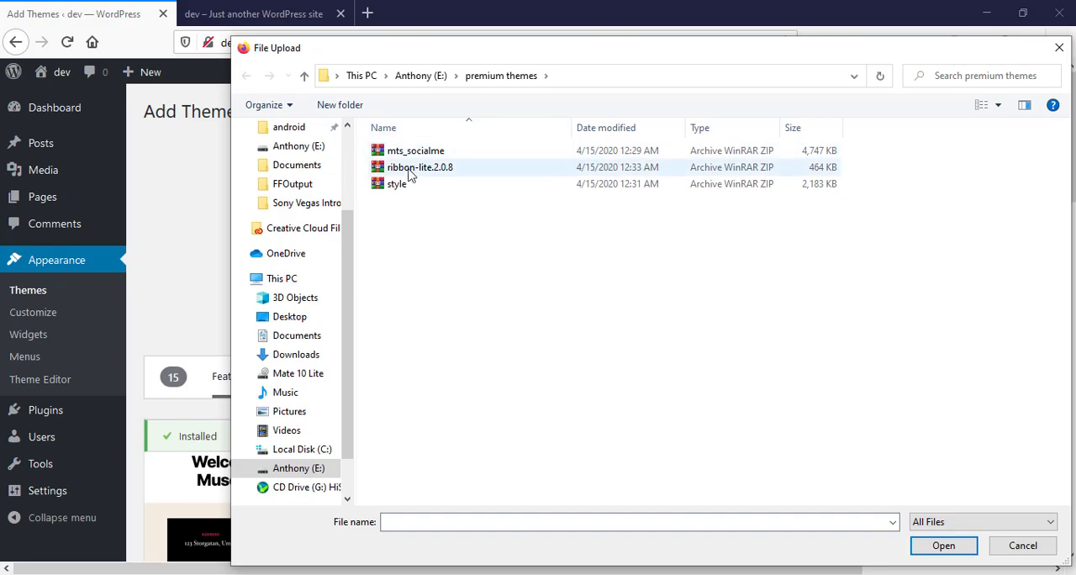
{"action": "double_click", "coordinate": [409, 152]}
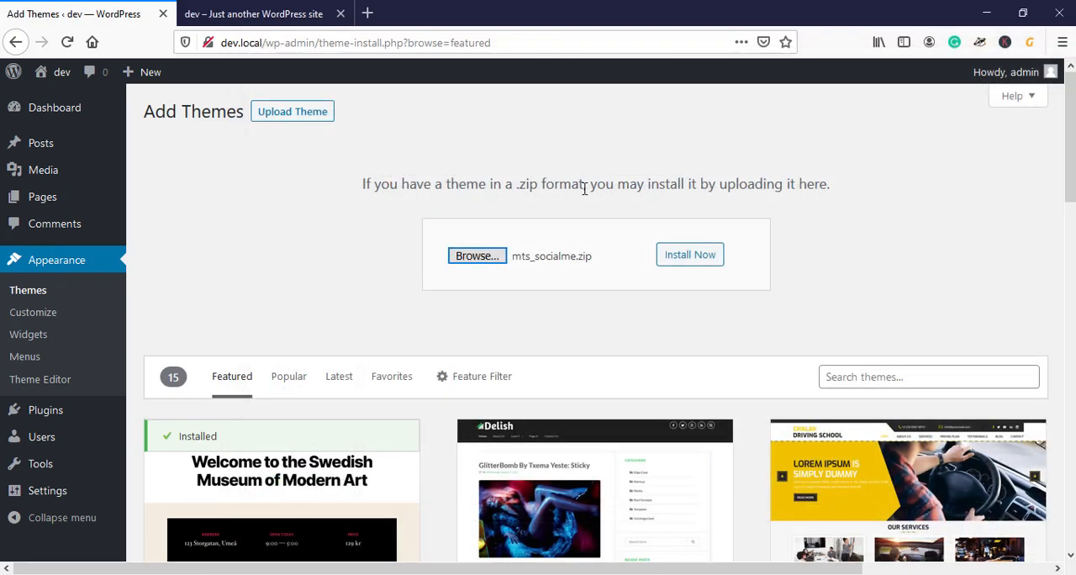
{"action": "left_click", "coordinate": [691, 256]}
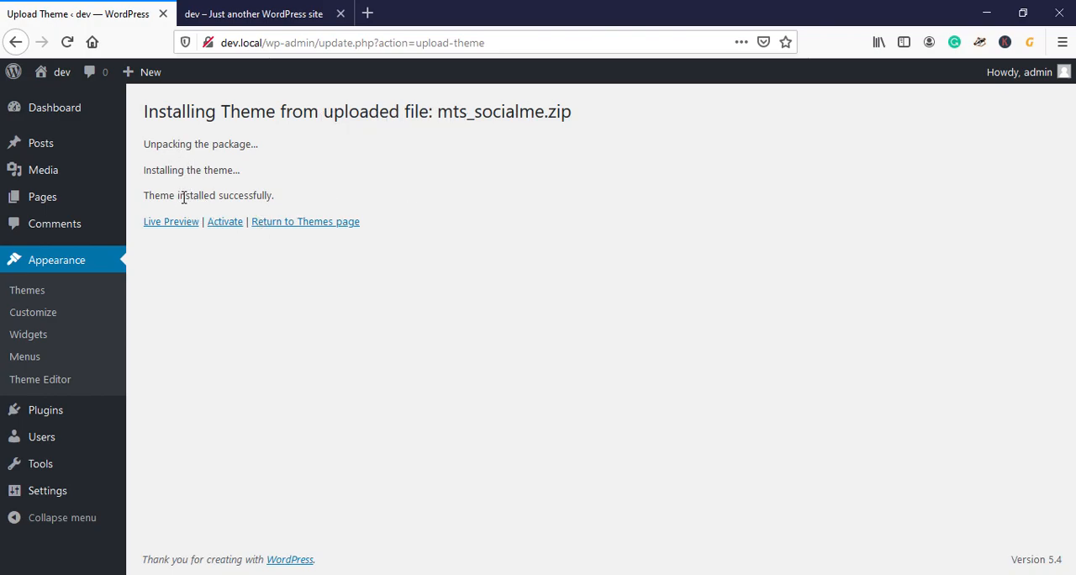
{"action": "left_click", "coordinate": [221, 225]}
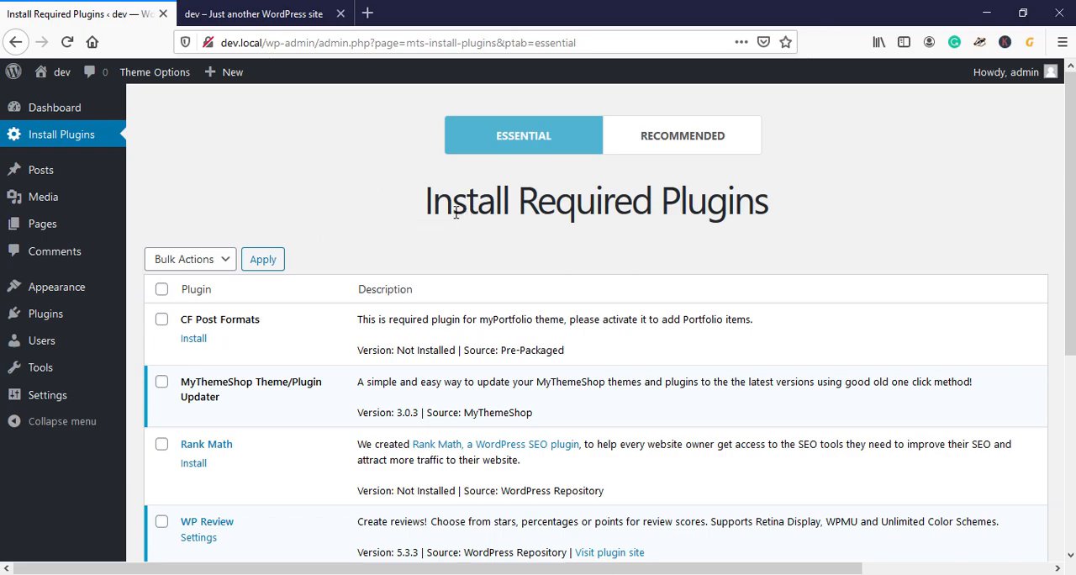
Step: Examine the heading and list of essential plugins required by the theme
{"action": "left_click_drag", "start_coordinate": [417, 207], "coordinate": [846, 224]}
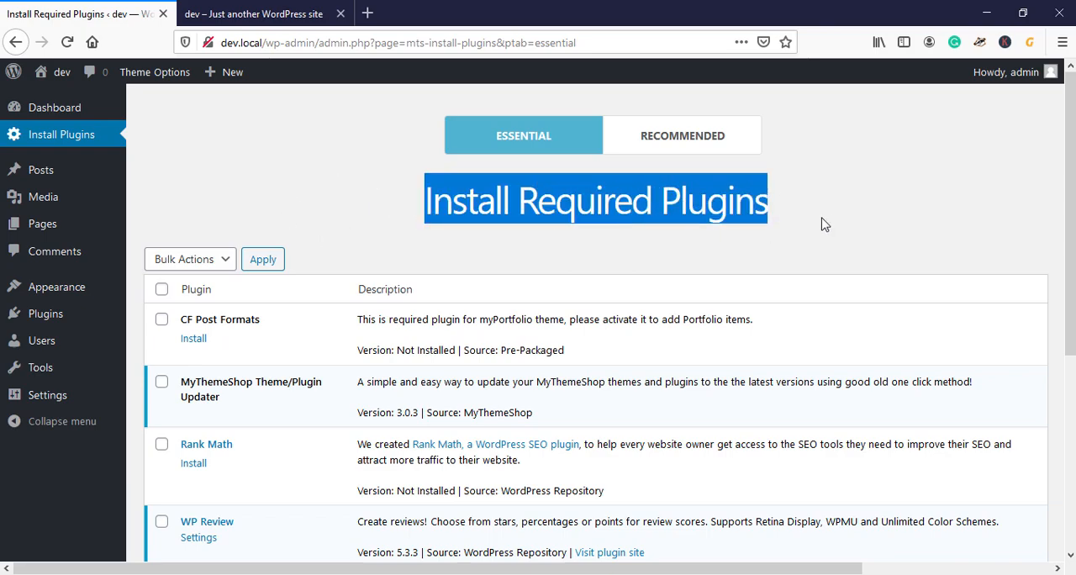
{"action": "left_click", "coordinate": [608, 214]}
{"action": "left_click_drag", "start_coordinate": [419, 208], "coordinate": [788, 199]}
{"action": "scroll", "coordinate": [267, 182], "scroll_direction": "down", "scroll_amount": 3}
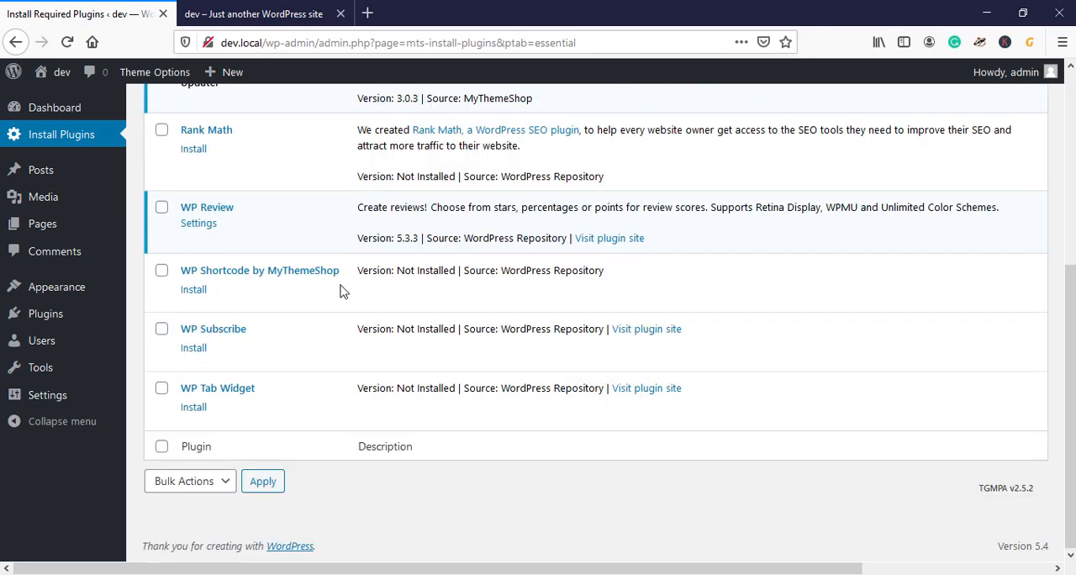
{"action": "scroll", "coordinate": [343, 291], "scroll_direction": "up", "scroll_amount": 4}
{"action": "scroll", "coordinate": [258, 294], "scroll_direction": "down", "scroll_amount": 4}
{"action": "scroll", "coordinate": [255, 308], "scroll_direction": "up", "scroll_amount": 4}
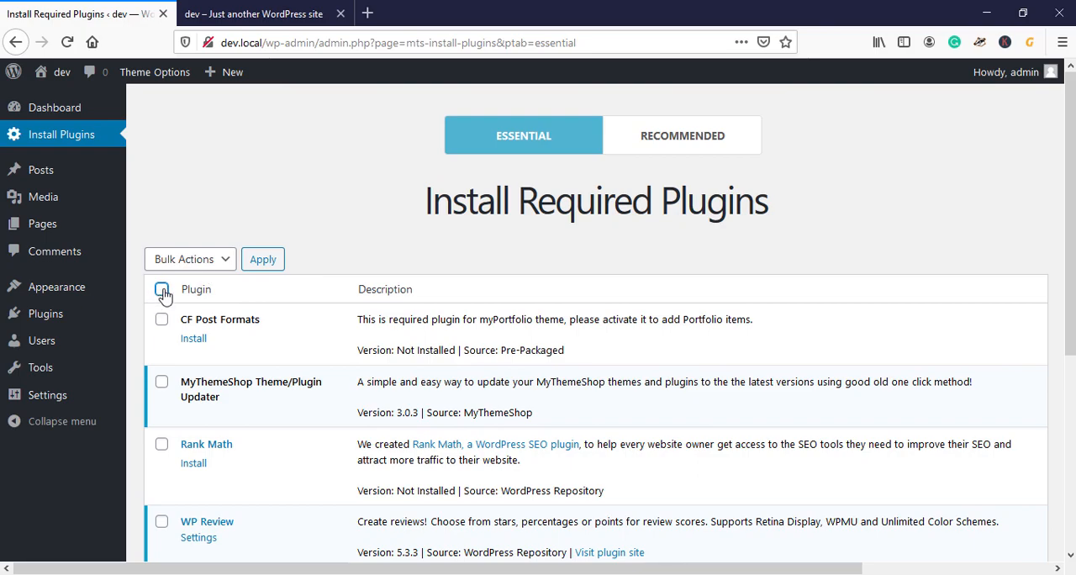
Step: Bulk install all the essential plugins in the required plugins list
{"action": "left_click", "coordinate": [162, 291]}
{"action": "left_click", "coordinate": [198, 259]}
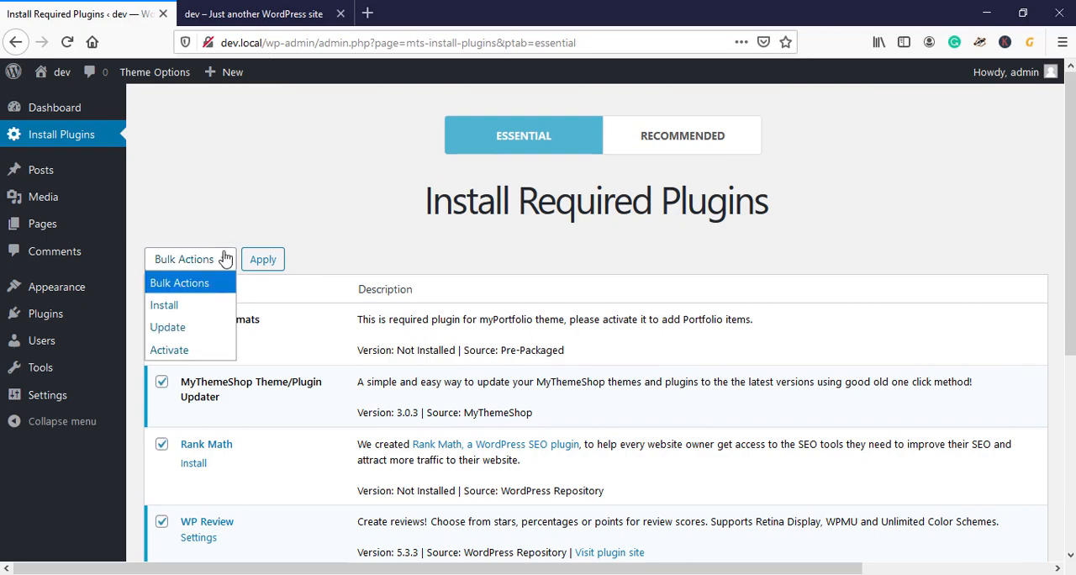
{"action": "left_click", "coordinate": [198, 310]}
{"action": "left_click", "coordinate": [264, 264]}
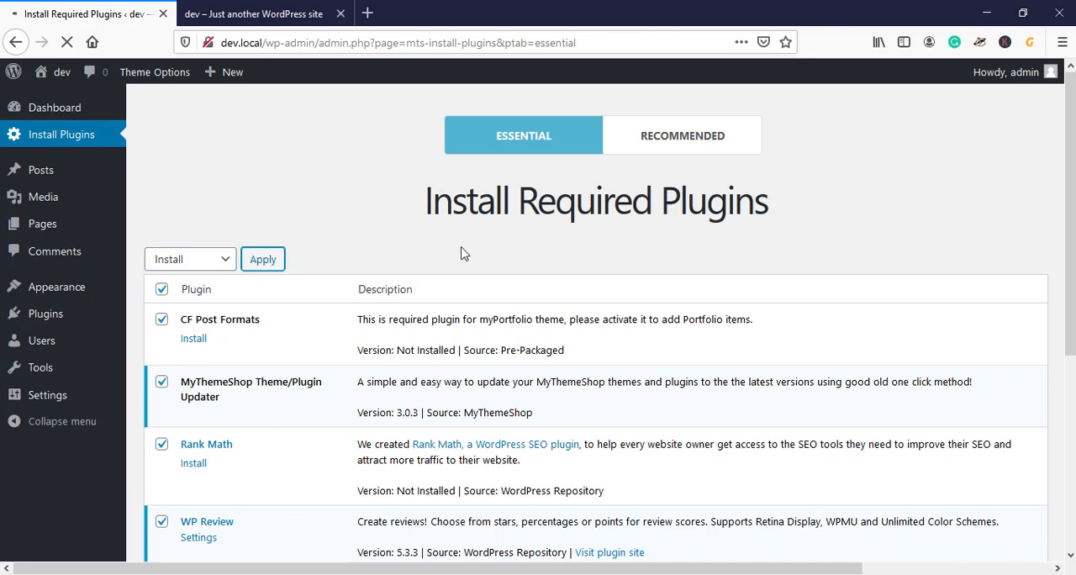
{"action": "scroll", "coordinate": [461, 265], "scroll_direction": "down", "scroll_amount": 5}
{"action": "scroll", "coordinate": [461, 266], "scroll_direction": "down", "scroll_amount": 2}
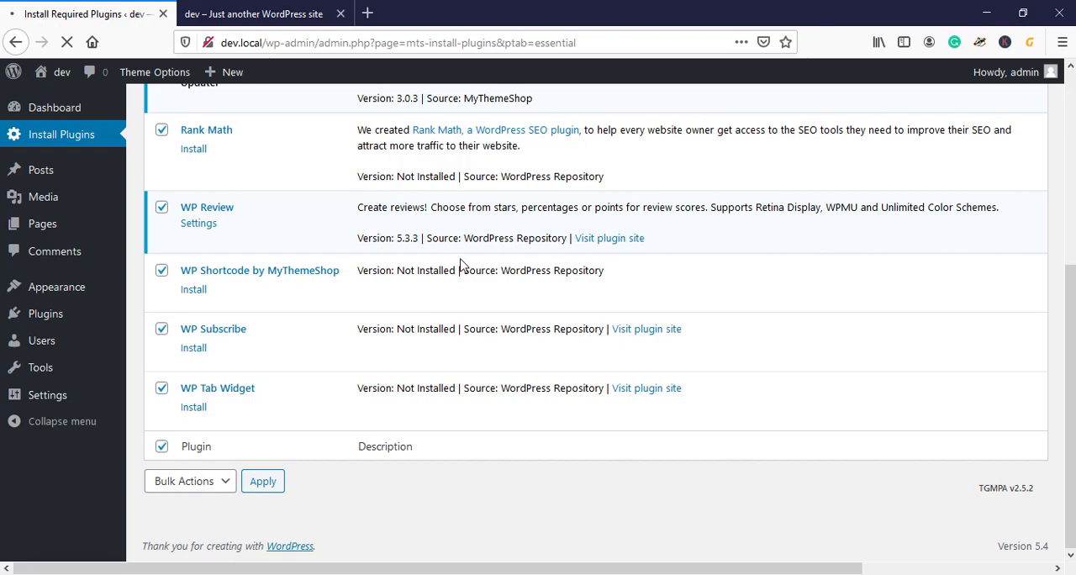
{"action": "scroll", "coordinate": [461, 265], "scroll_direction": "up", "scroll_amount": 7}
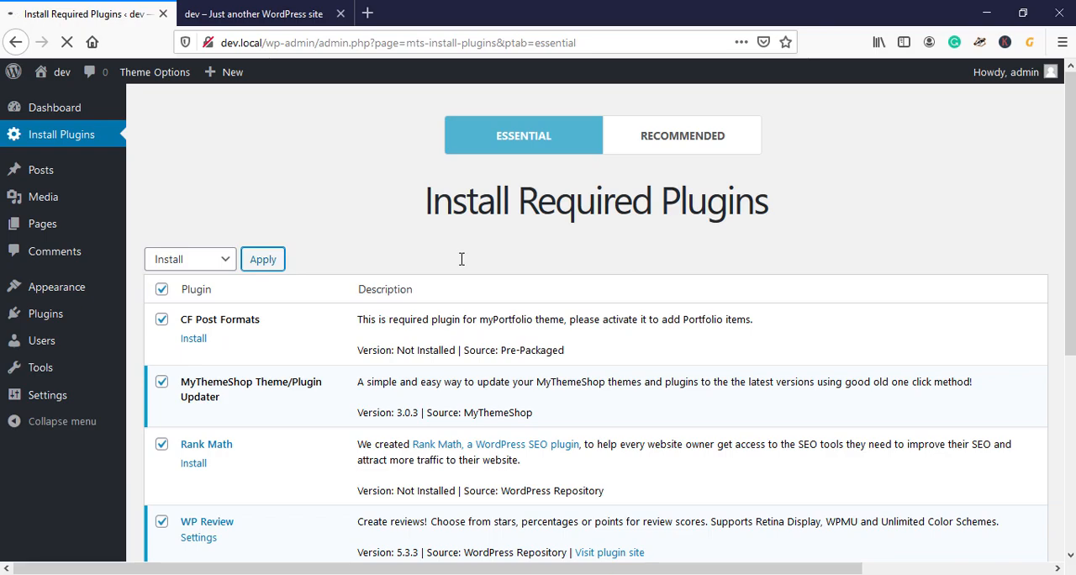
{"action": "scroll", "coordinate": [460, 265], "scroll_direction": "down", "scroll_amount": 3}
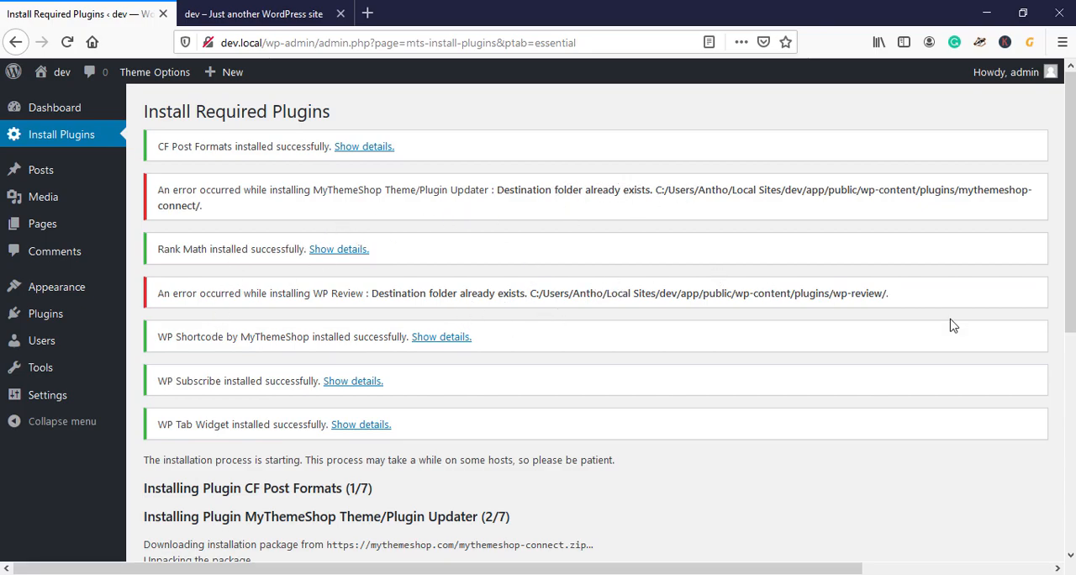
Step: Examine the installation results for WP Review and MyThemeShop Theme/Plugin Updater
{"action": "left_click_drag", "start_coordinate": [925, 304], "coordinate": [374, 305]}
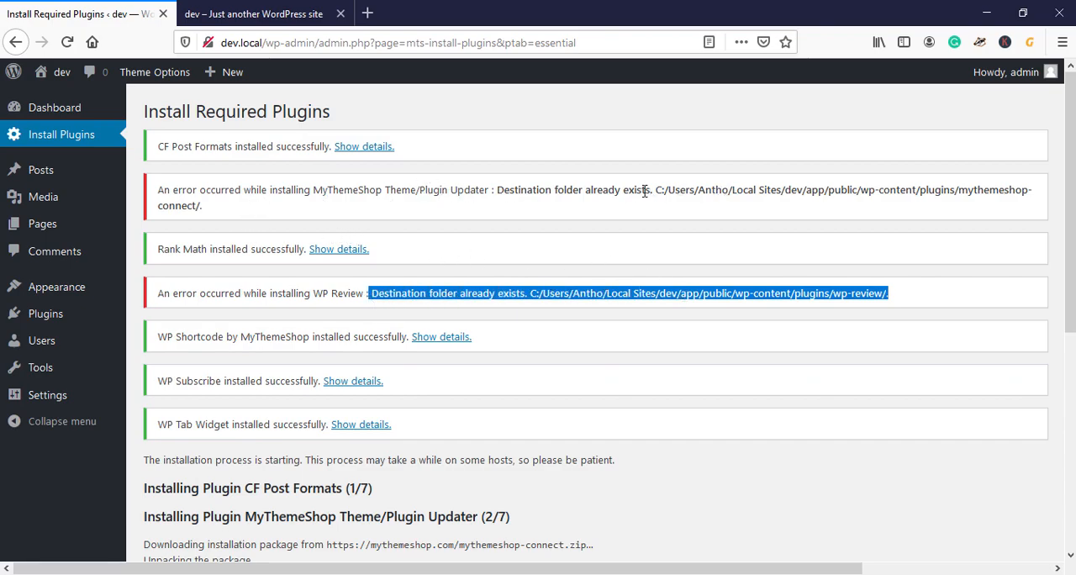
{"action": "left_click_drag", "start_coordinate": [497, 191], "coordinate": [607, 207]}
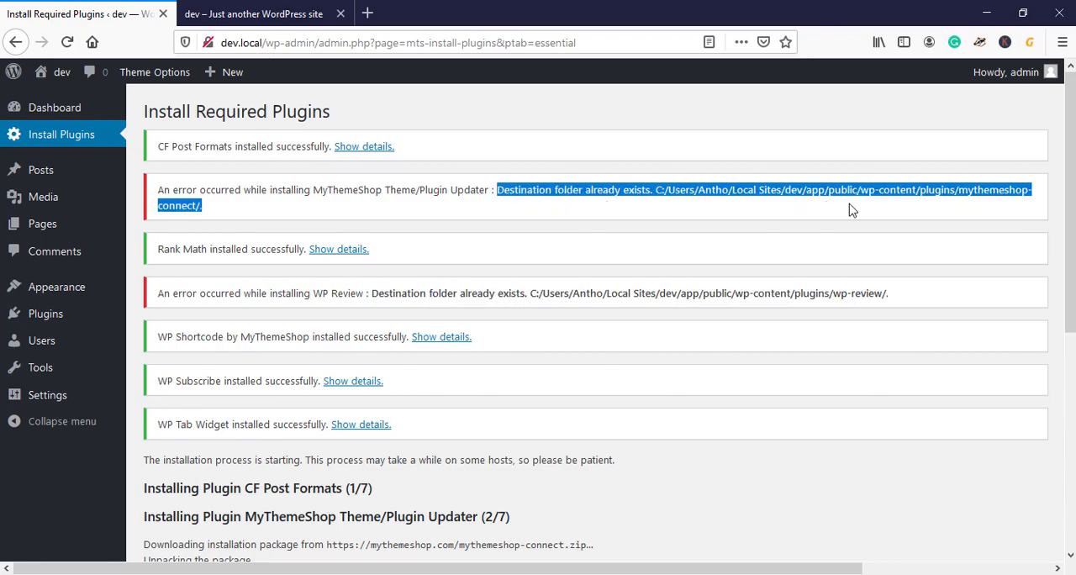
{"action": "scroll", "coordinate": [451, 278], "scroll_direction": "down", "scroll_amount": 5}
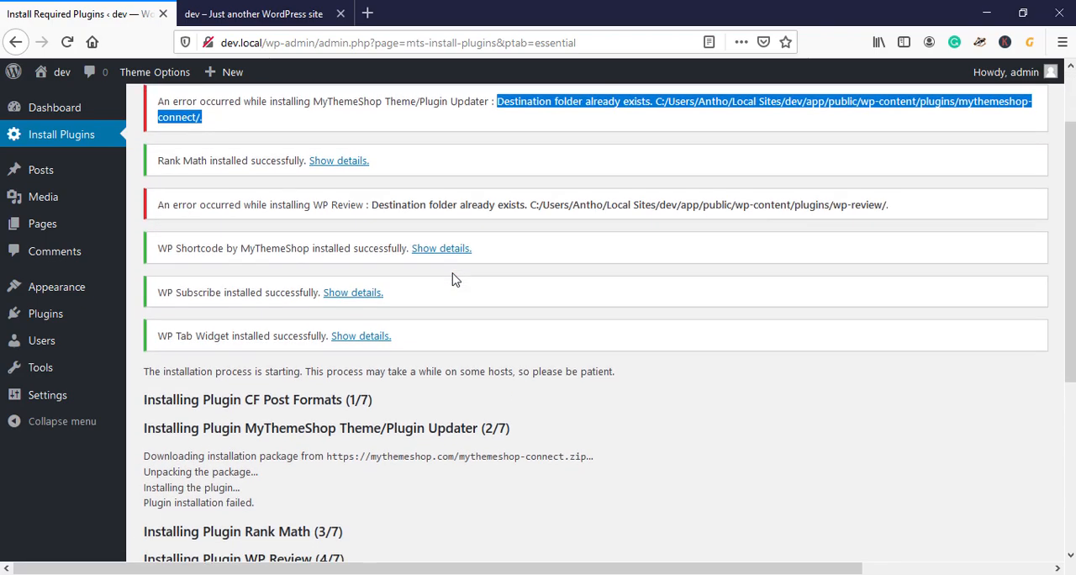
Step: Return to the required plugins list, bulk activate all the essential plugins and check their entries
{"action": "left_click", "coordinate": [240, 479]}
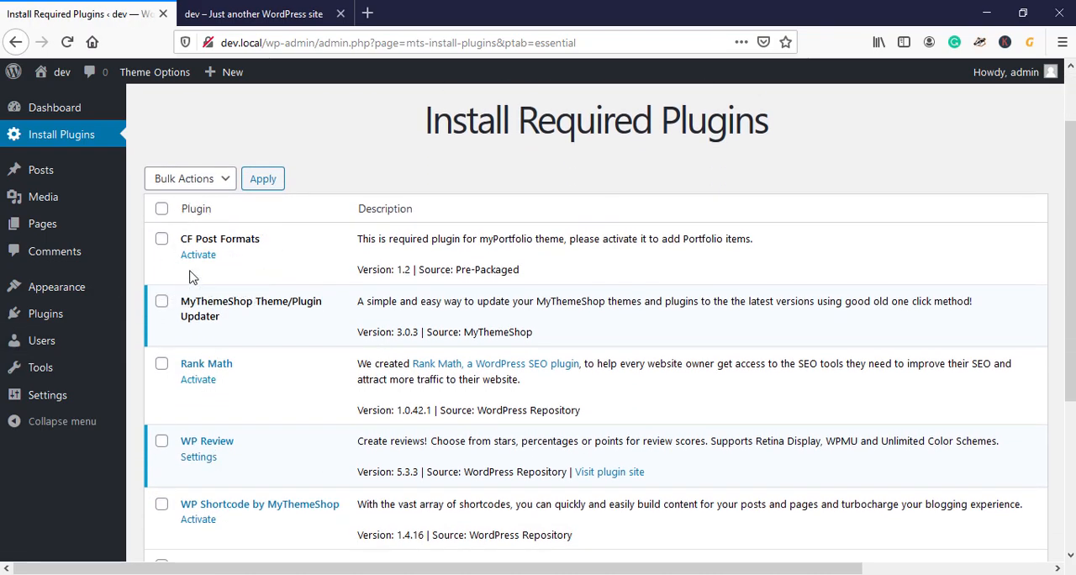
{"action": "left_click", "coordinate": [162, 212]}
{"action": "left_click", "coordinate": [205, 180]}
{"action": "left_click", "coordinate": [194, 269]}
{"action": "left_click", "coordinate": [268, 179]}
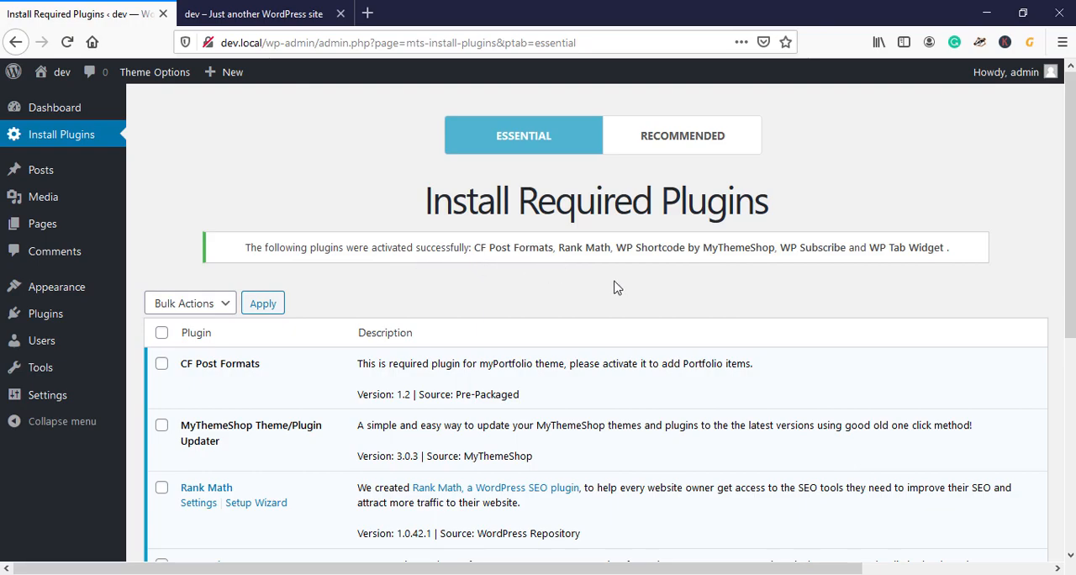
{"action": "scroll", "coordinate": [462, 320], "scroll_direction": "down", "scroll_amount": 2}
{"action": "scroll", "coordinate": [319, 328], "scroll_direction": "down", "scroll_amount": 5}
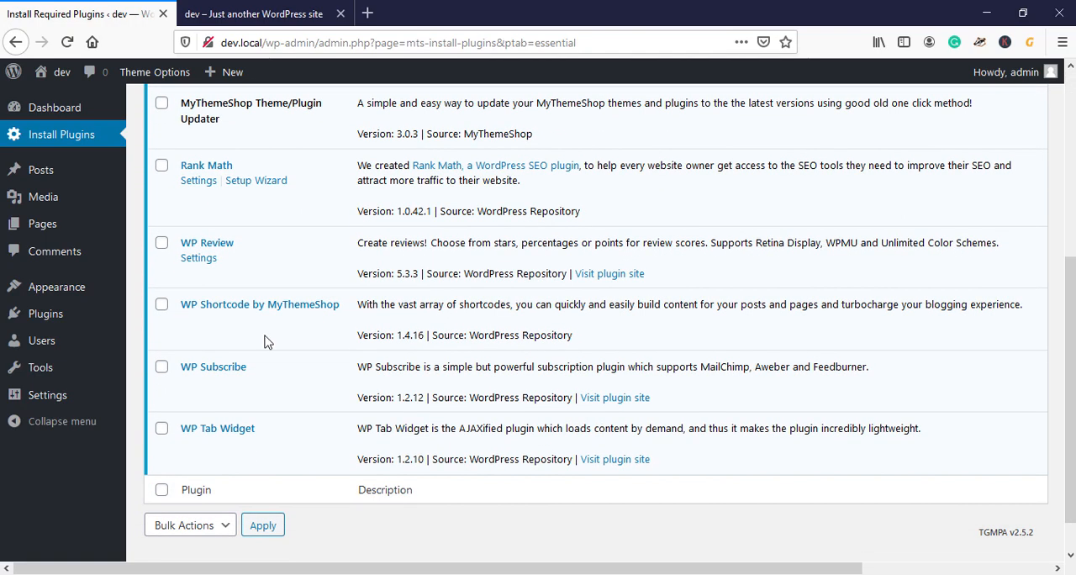
Step: Reload the site's front page and look over its layout under the activated theme
{"action": "left_click", "coordinate": [229, 24]}
{"action": "left_click", "coordinate": [67, 42]}
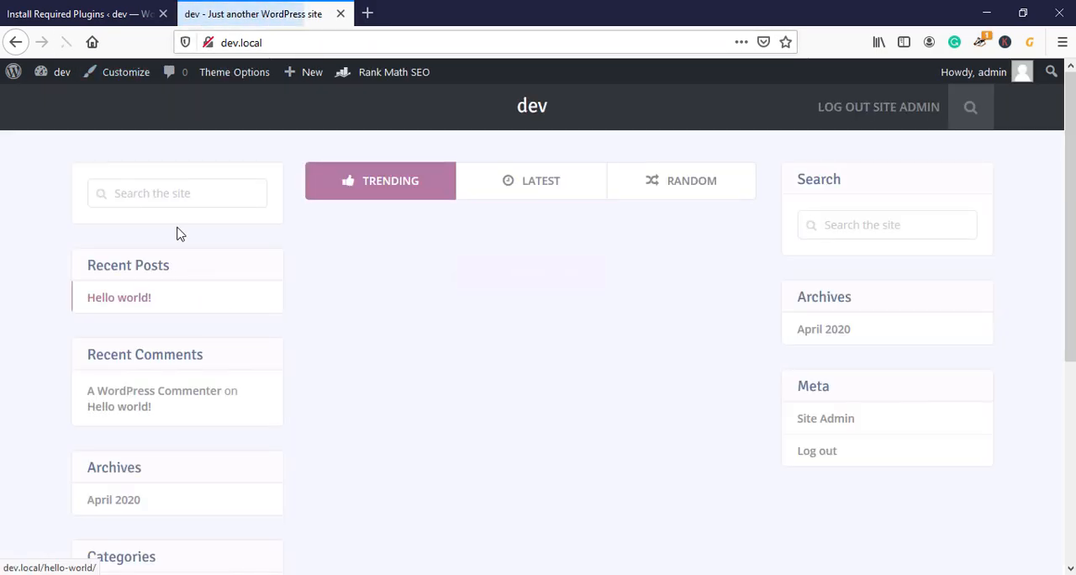
{"action": "scroll", "coordinate": [1023, 188], "scroll_direction": "down", "scroll_amount": 5}
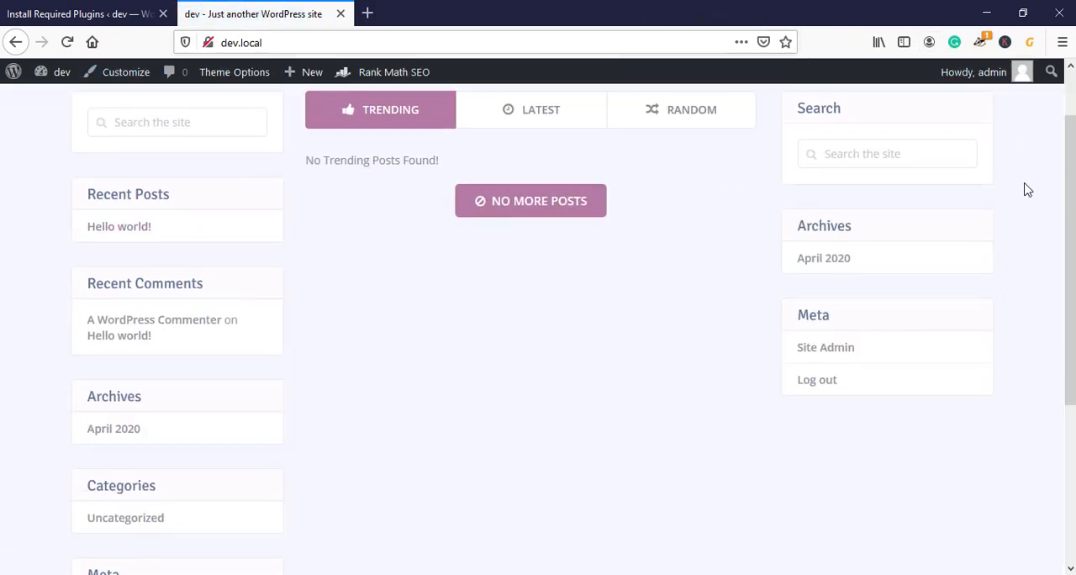
{"action": "scroll", "coordinate": [1023, 187], "scroll_direction": "up", "scroll_amount": 5}
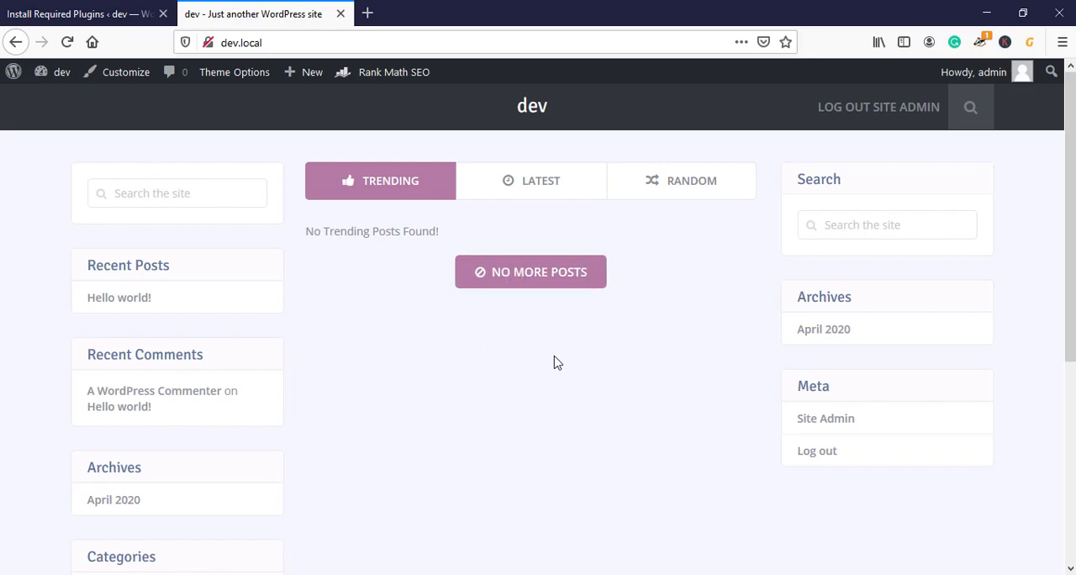
Step: Return to the admin area and review the plugins recommended for the socialMe theme
{"action": "left_click", "coordinate": [109, 12]}
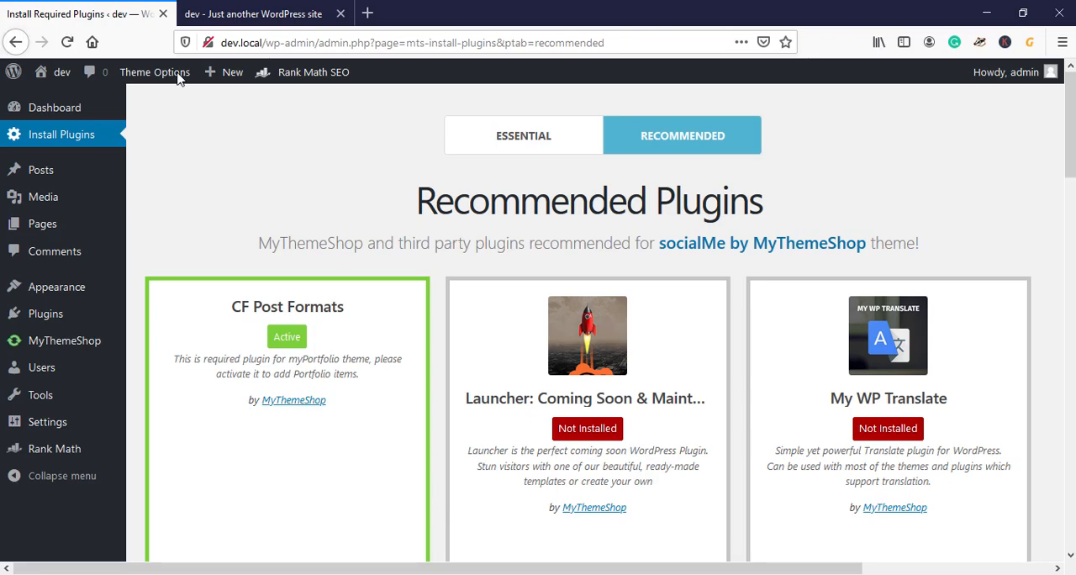
{"action": "scroll", "coordinate": [821, 359], "scroll_direction": "down", "scroll_amount": 2}
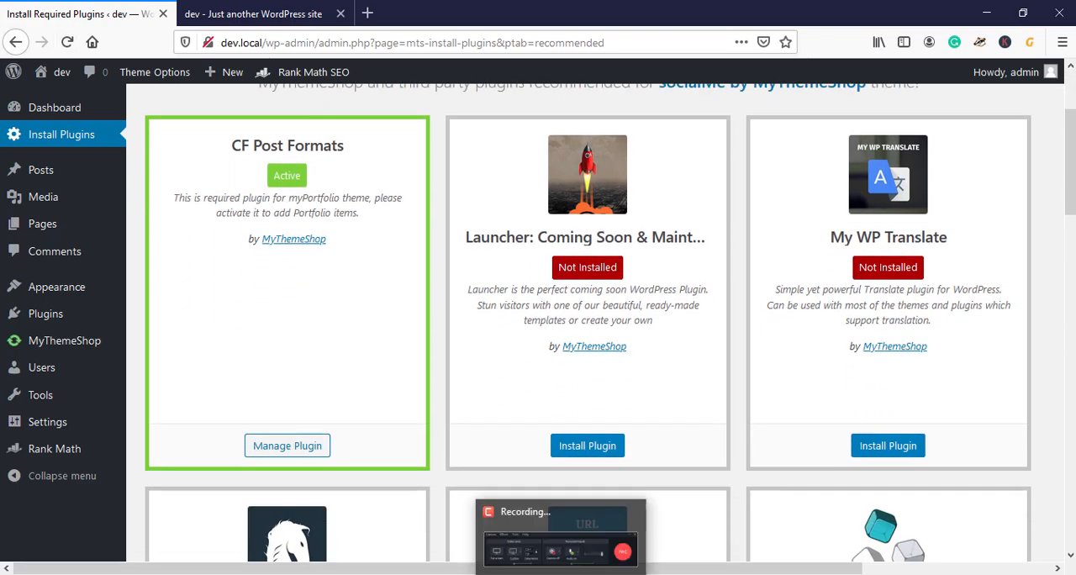